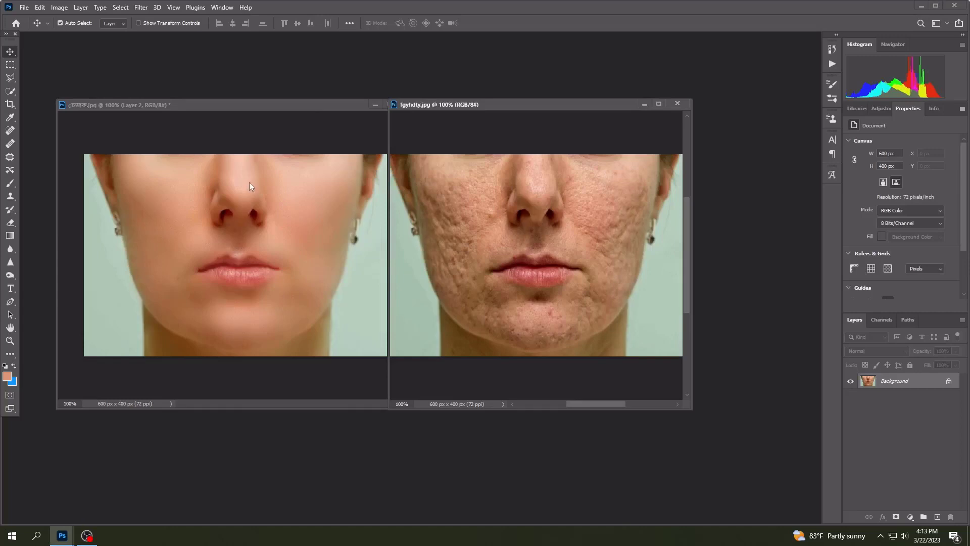
Minimize the already retouched document and dock the fgyhdty.jpg window in the main workspace
left_click(250, 182)
left_click(380, 104)
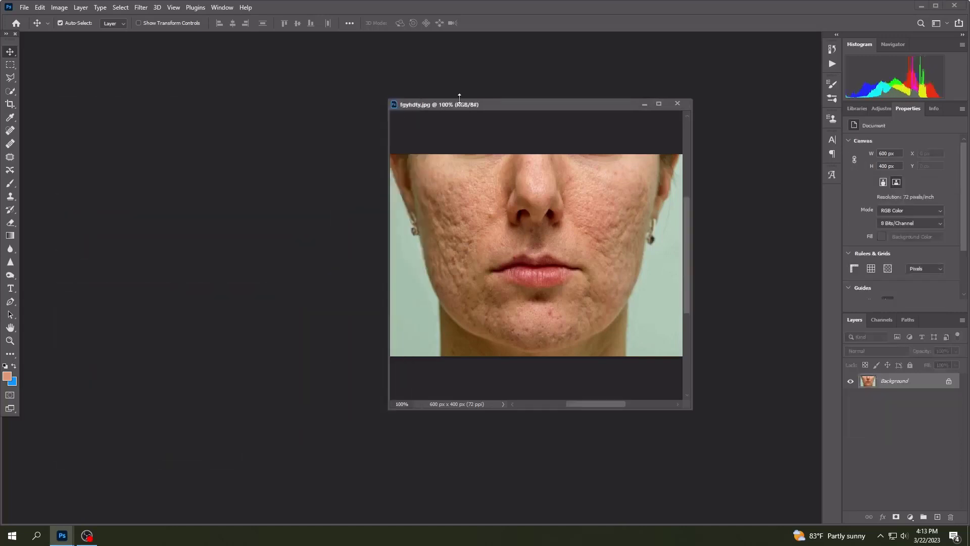
left_click_drag(463, 104, 267, 33)
scroll(468, 292, "up", 3)
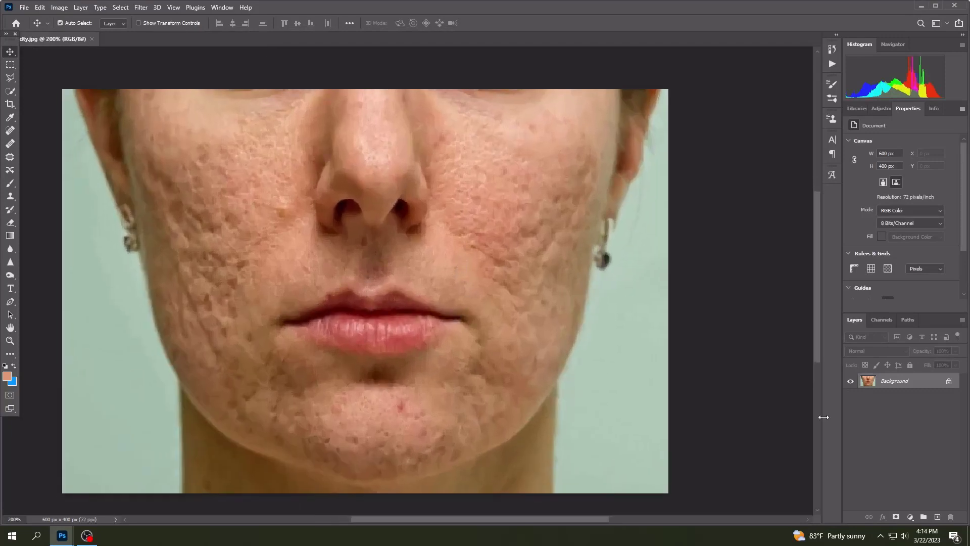
scroll(550, 336, "up", 1)
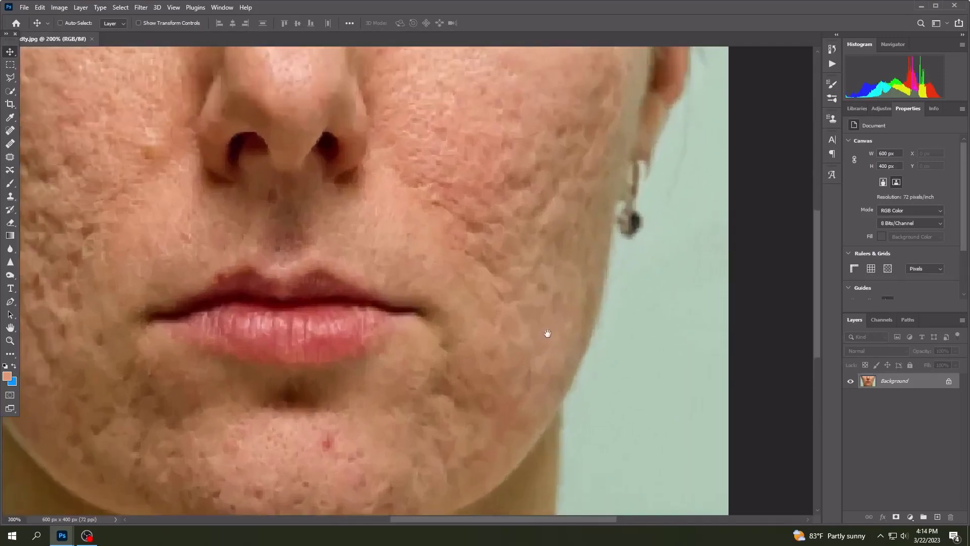
left_click_drag(546, 331, 568, 372)
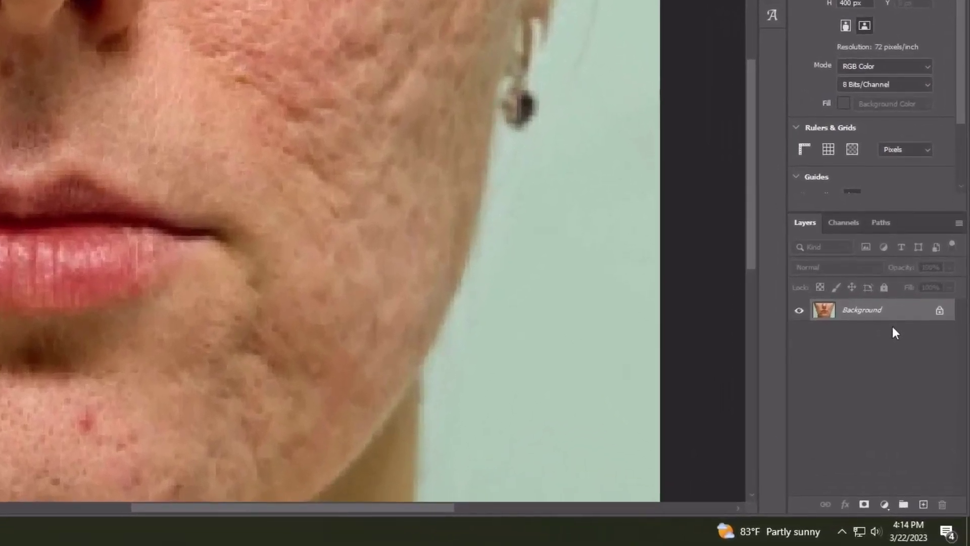
Duplicate the Background layer twice and undo the extra third copy
key("ctrl+j")
key("ctrl+j")
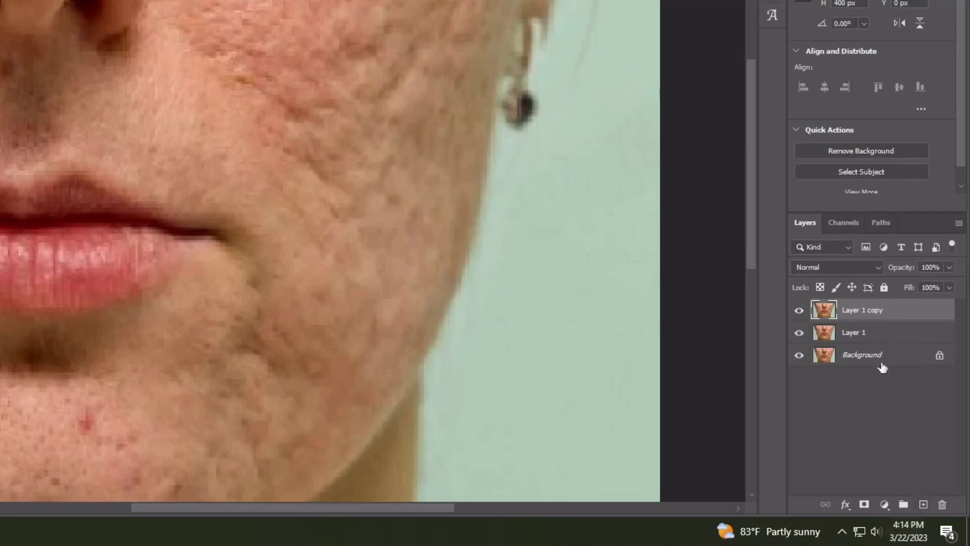
left_click_drag(875, 312, 922, 504)
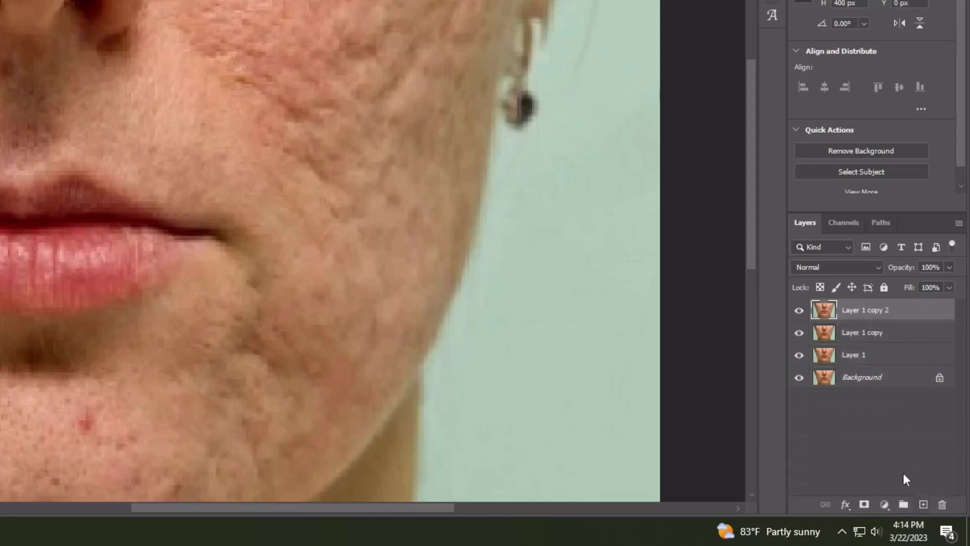
key("ctrl+z")
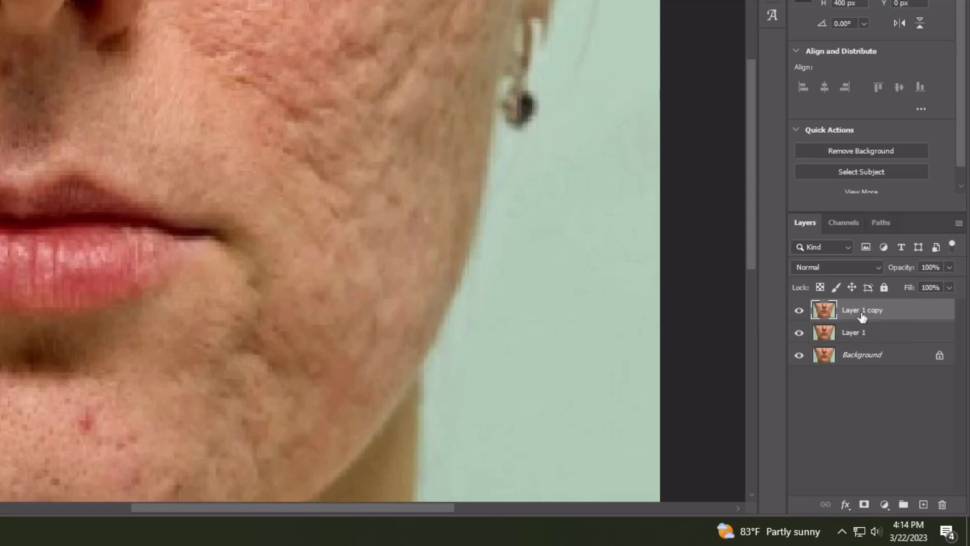
Invert the colors of the uppermost layer copy and set its blend mode to Vivid Light
key("ctrl+i")
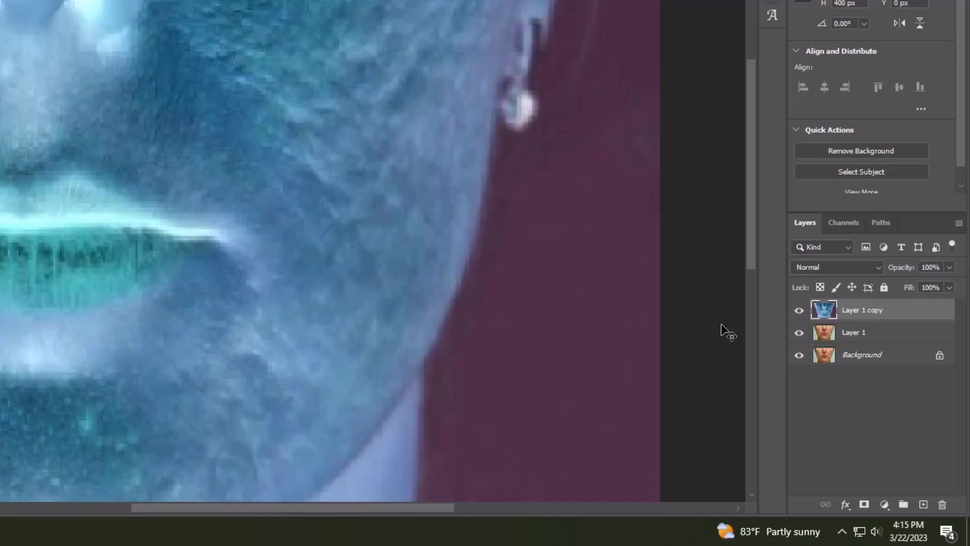
left_click(854, 268)
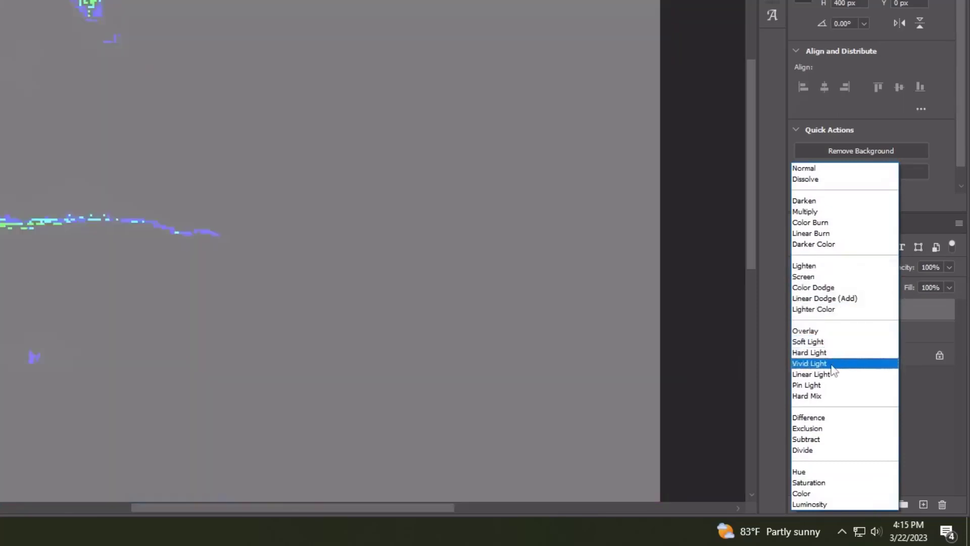
left_click(831, 365)
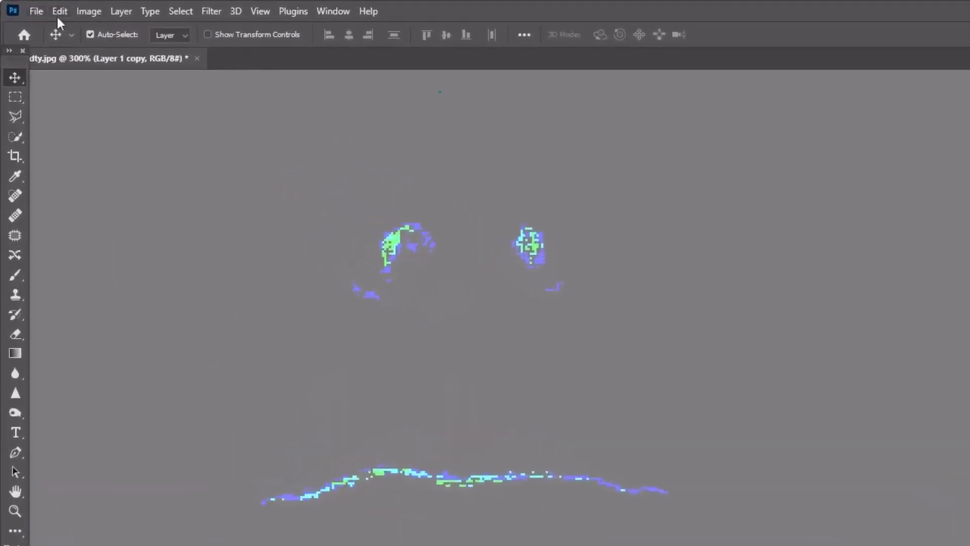
Apply a High Pass filter with a radius of 10.4 pixels to the inverted layer copy
left_click(212, 10)
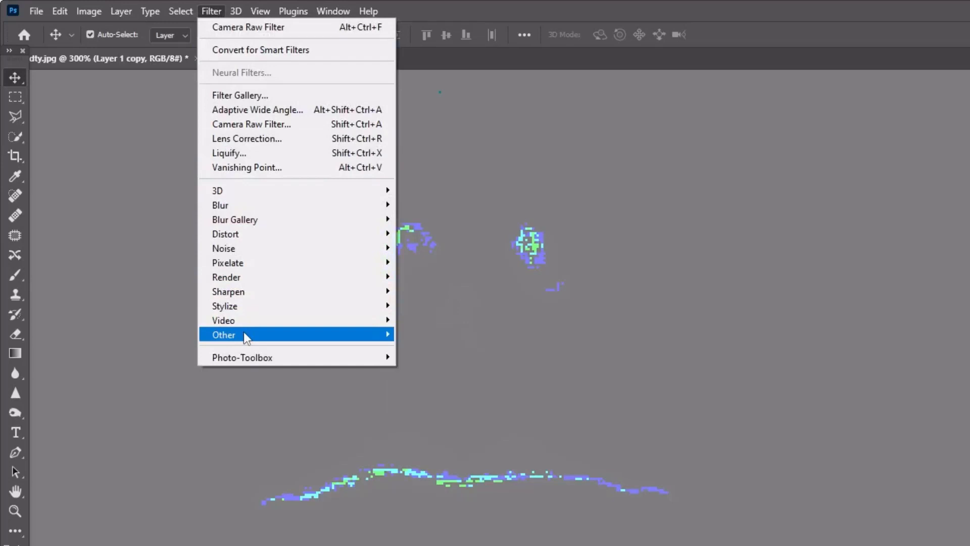
mouse_move(244, 333)
left_click(423, 347)
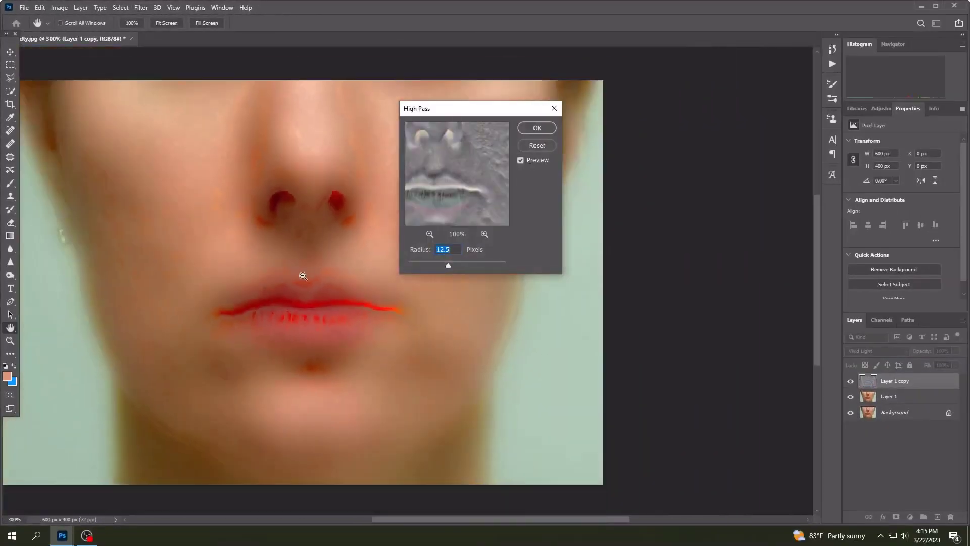
left_click_drag(321, 329, 255, 254)
left_click(271, 317, "alt")
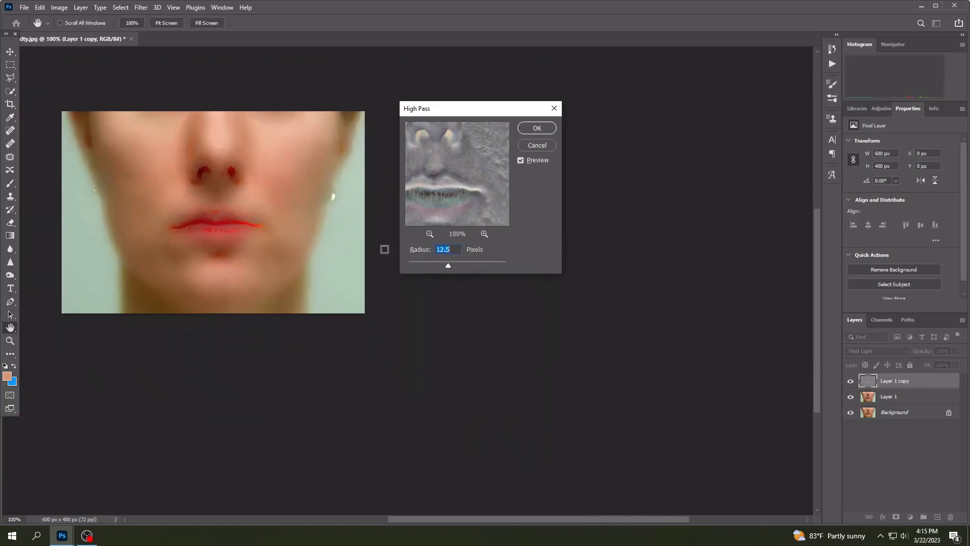
mouse_move(448, 266)
left_mouse_down()
mouse_move(412, 265)
mouse_move(434, 265)
left_mouse_up()
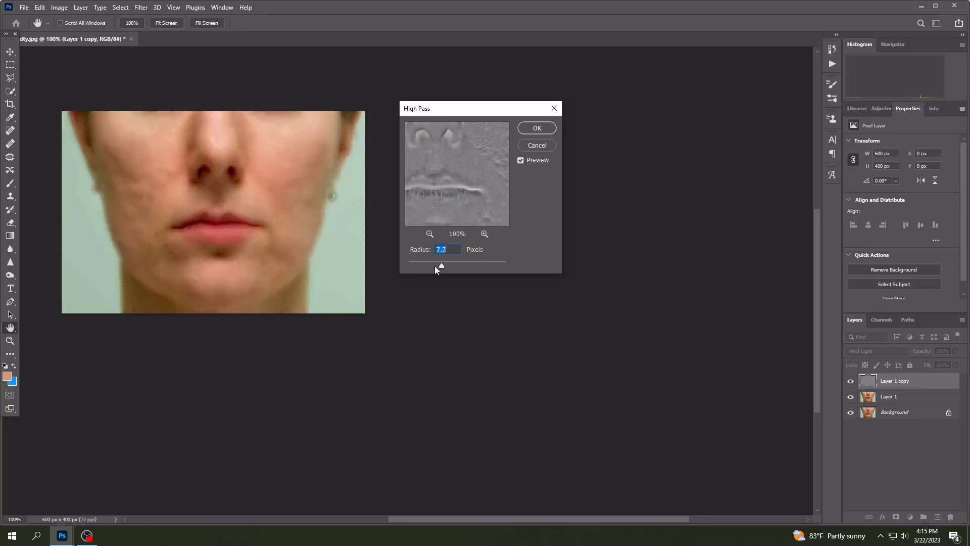
key("Up")
key("Up")
key("Up")
key("Up")
left_click(288, 201, "ctrl")
left_click_drag(274, 214, 425, 259)
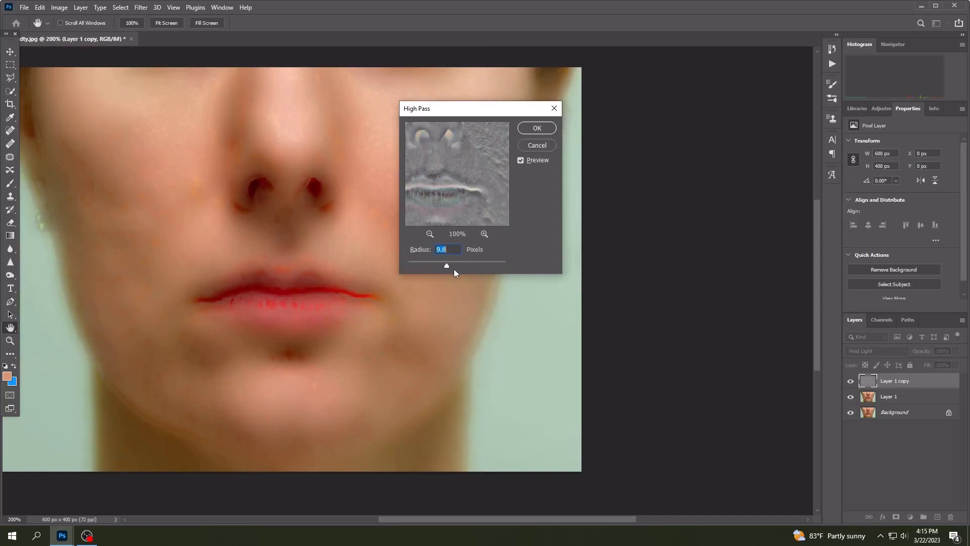
key("Up")
key("Up")
left_click_drag(499, 114, 659, 111)
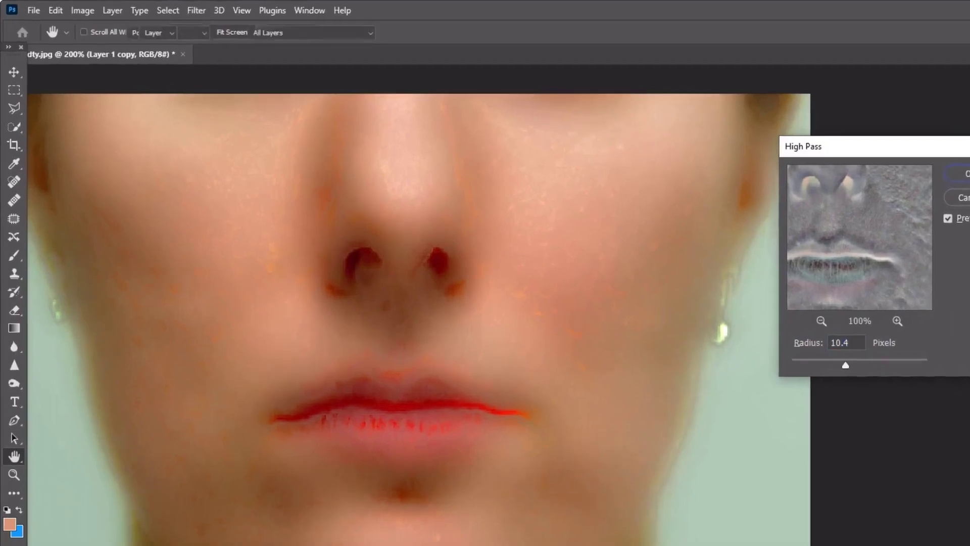
left_click(962, 174)
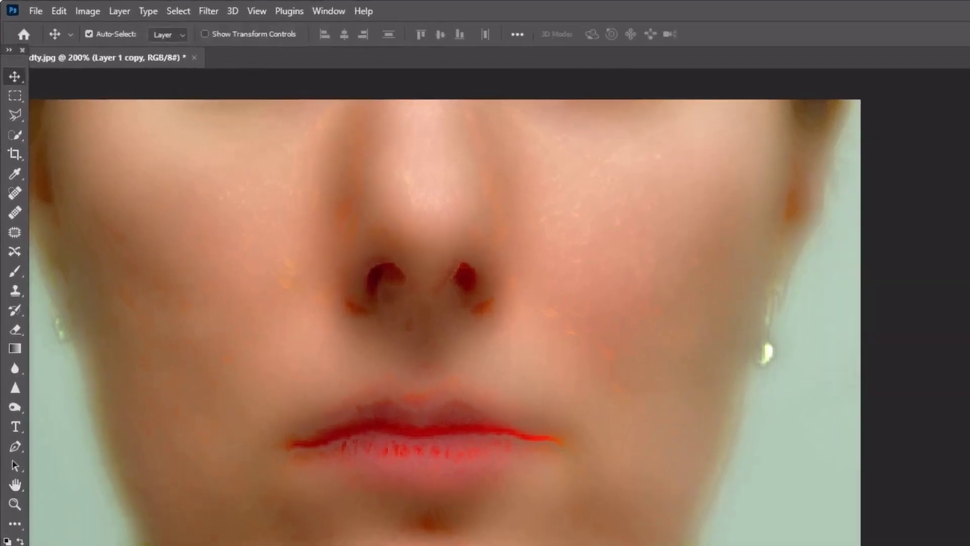
Apply a Gaussian Blur with a radius of 0.3 pixels to the same Vivid Light layer
left_click(208, 11)
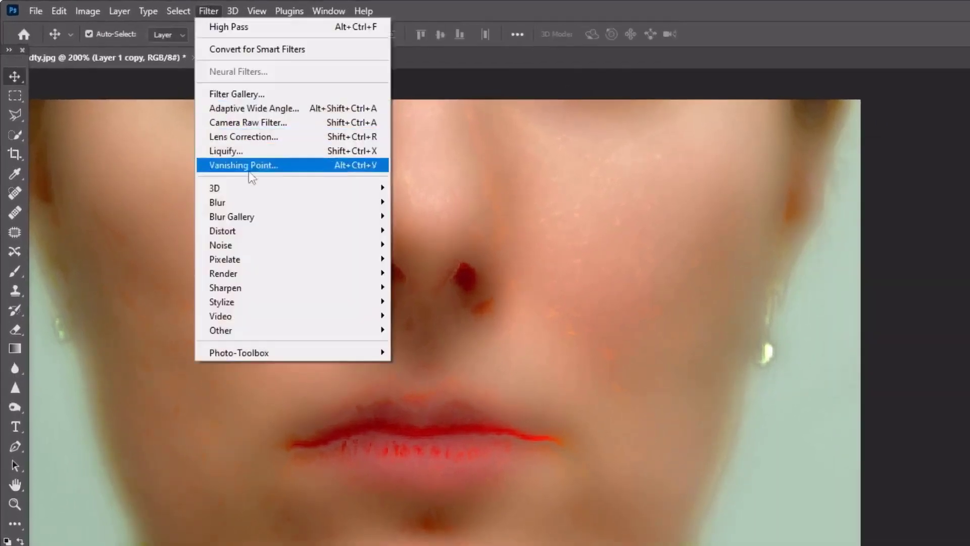
mouse_move(247, 205)
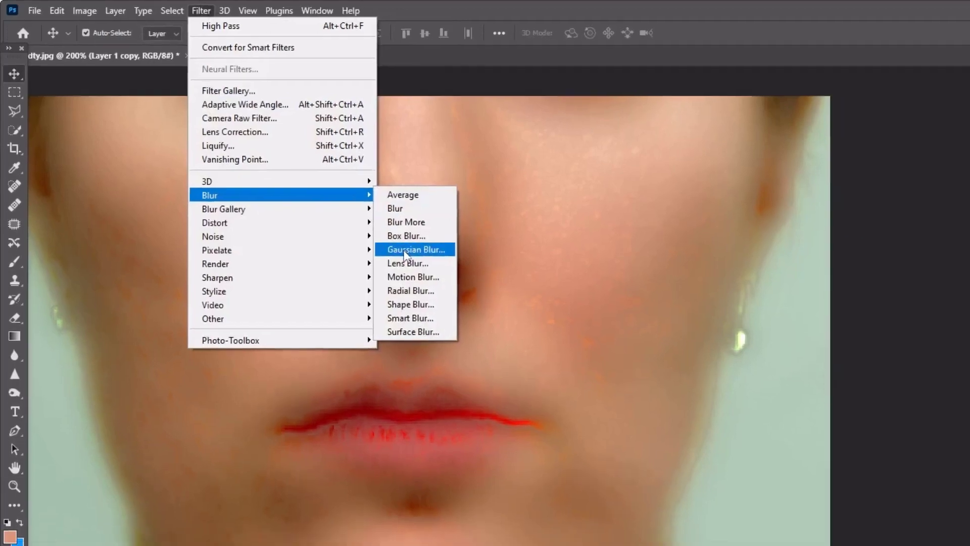
left_click(404, 249)
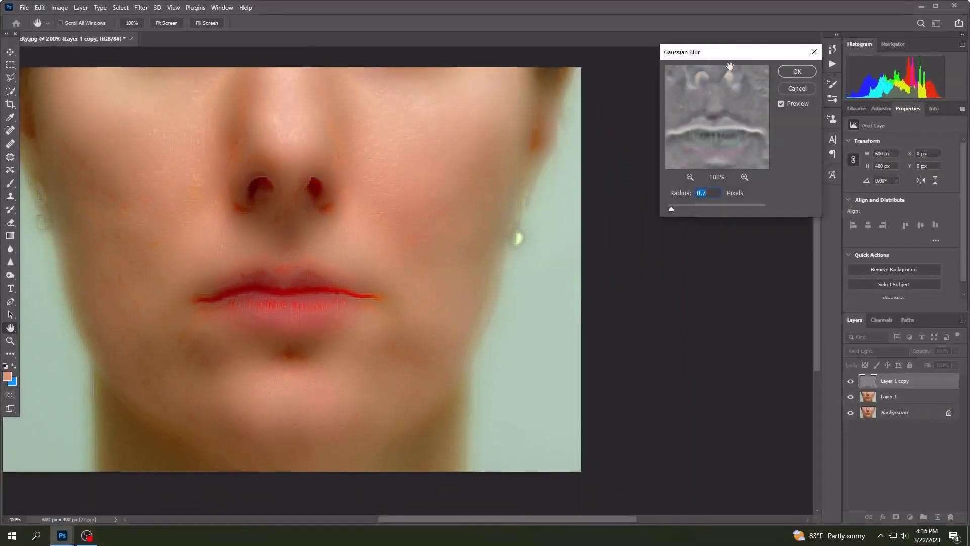
left_click_drag(737, 58, 694, 81)
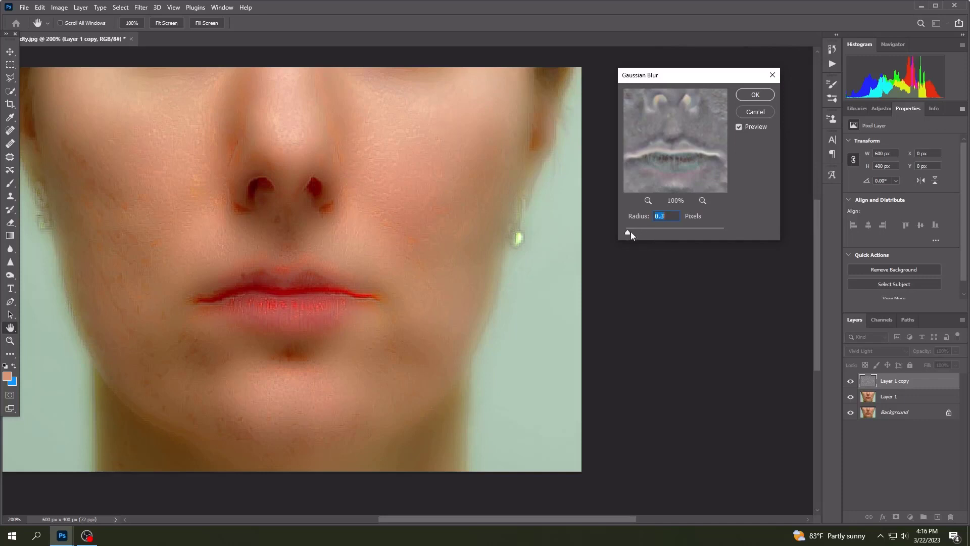
left_click_drag(682, 235, 627, 233)
left_click(755, 95)
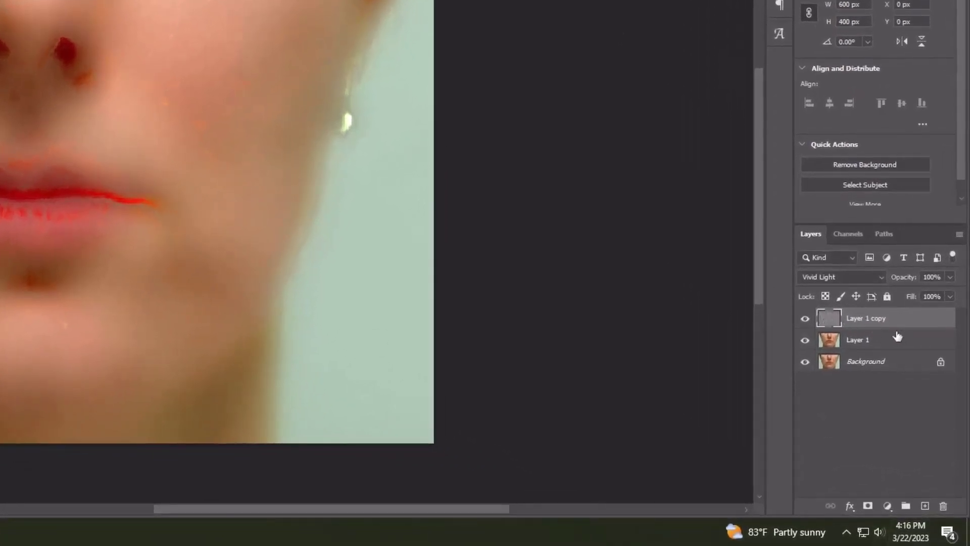
Hide the smoothing layer with a black layer mask and set the Brush tool to 100% opacity and 100% flow
left_click(868, 507, "alt")
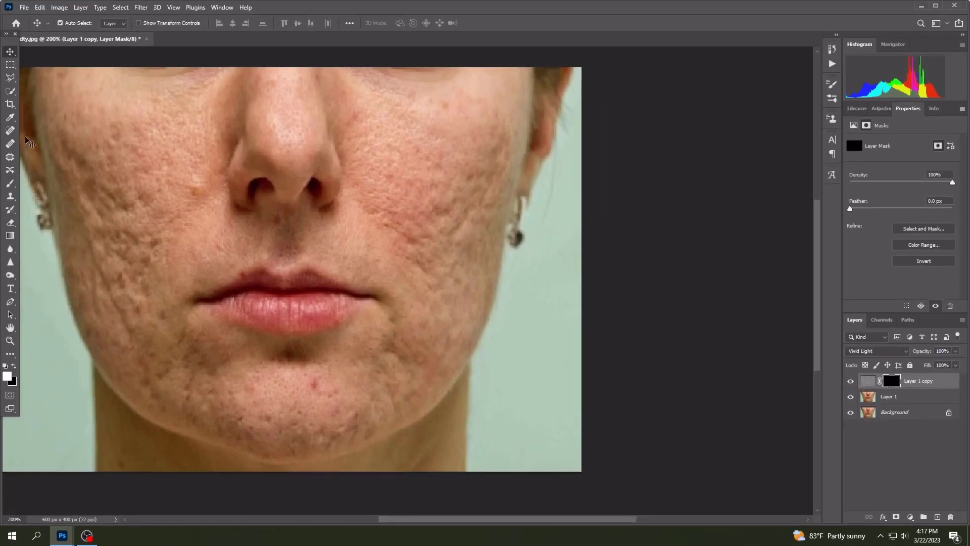
left_click(11, 185)
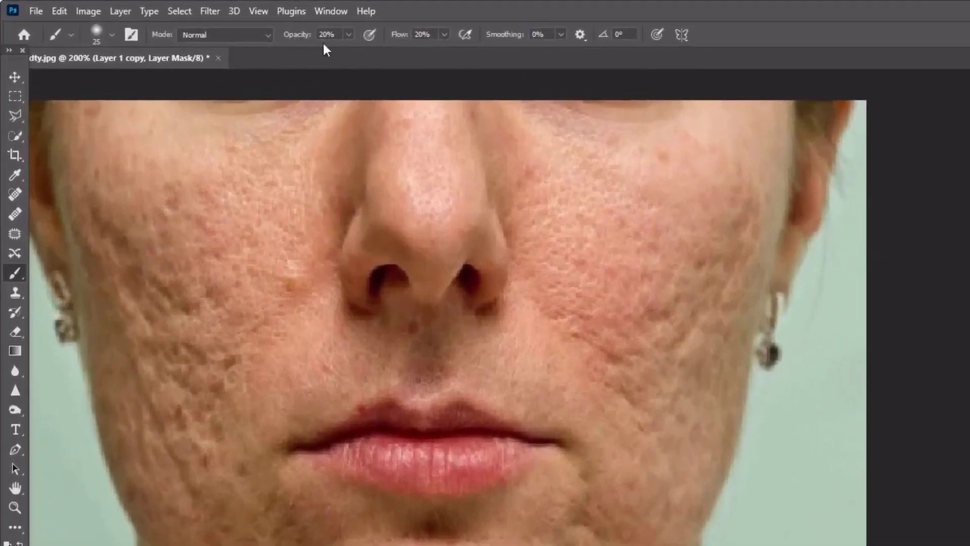
left_click(348, 34)
left_click_drag(351, 52, 521, 60)
left_click(444, 34)
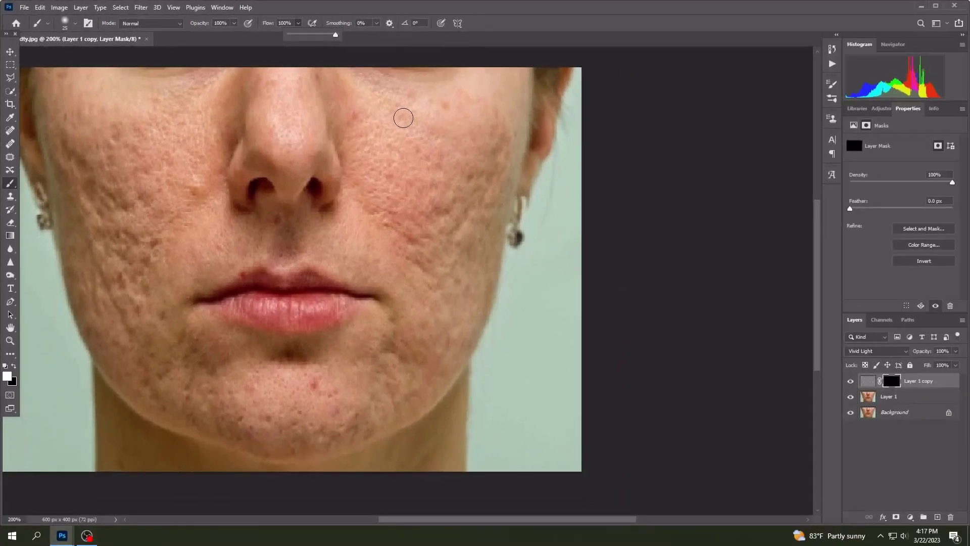
left_click(403, 117)
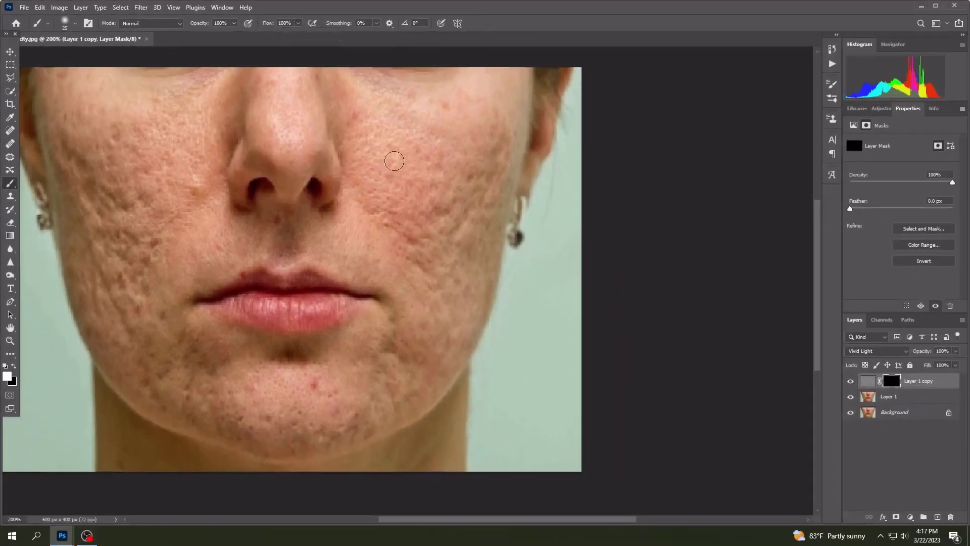
Paint white on the layer mask over the cheeks, nose and chin to reveal the smoothing, adjusting the brush size and sparing the lips
left_click_drag(412, 150, 401, 191)
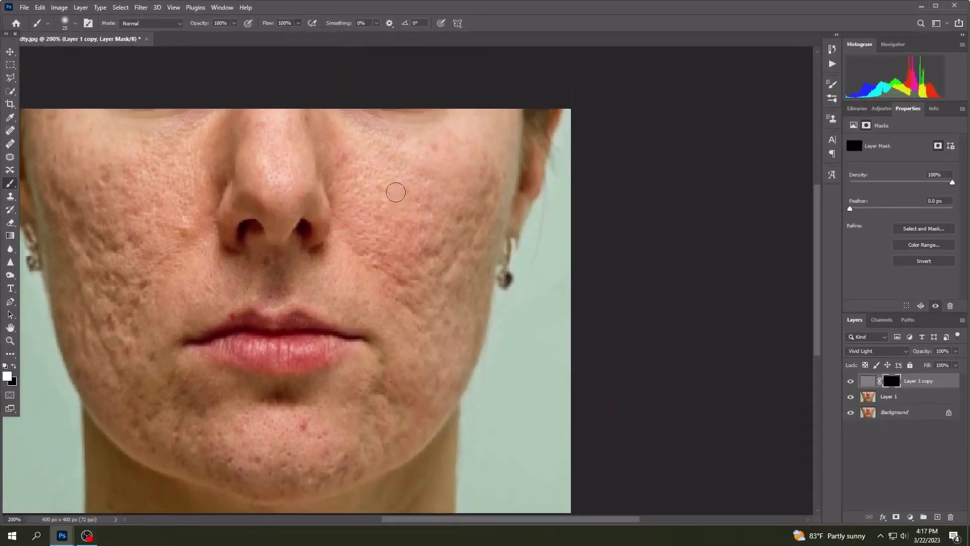
key("bracketright")
key("bracketright")
key("bracketright")
key("bracketright")
mouse_move(357, 195)
left_mouse_down()
mouse_move(408, 281)
mouse_move(390, 205)
mouse_move(395, 181)
mouse_move(377, 154)
mouse_move(407, 165)
mouse_move(365, 147)
mouse_move(429, 156)
mouse_move(437, 279)
mouse_move(459, 229)
mouse_move(426, 277)
mouse_move(478, 155)
mouse_move(488, 215)
mouse_move(407, 346)
mouse_move(394, 300)
mouse_move(362, 262)
mouse_move(359, 279)
mouse_move(336, 293)
mouse_move(398, 321)
mouse_move(490, 286)
mouse_move(440, 393)
mouse_move(405, 395)
mouse_move(365, 372)
mouse_move(337, 379)
mouse_move(350, 413)
mouse_move(398, 424)
mouse_move(377, 450)
mouse_move(303, 480)
mouse_move(241, 480)
mouse_move(147, 443)
mouse_move(96, 380)
mouse_move(43, 118)
mouse_move(119, 131)
mouse_move(208, 119)
mouse_move(239, 148)
mouse_move(190, 210)
left_mouse_up()
mouse_move(85, 175)
left_mouse_down()
mouse_move(78, 263)
mouse_move(120, 297)
mouse_move(116, 219)
mouse_move(146, 227)
mouse_move(143, 325)
mouse_move(169, 364)
mouse_move(273, 393)
mouse_move(154, 393)
mouse_move(304, 452)
mouse_move(253, 425)
mouse_move(375, 323)
mouse_move(300, 286)
mouse_move(195, 295)
mouse_move(176, 317)
mouse_move(198, 243)
mouse_move(272, 266)
mouse_move(277, 210)
mouse_move(246, 191)
mouse_move(287, 174)
mouse_move(263, 141)
mouse_move(332, 227)
mouse_move(338, 252)
left_mouse_up()
key("bracketleft")
key("bracketleft")
key("bracketleft")
key("bracketleft")
key("bracketleft")
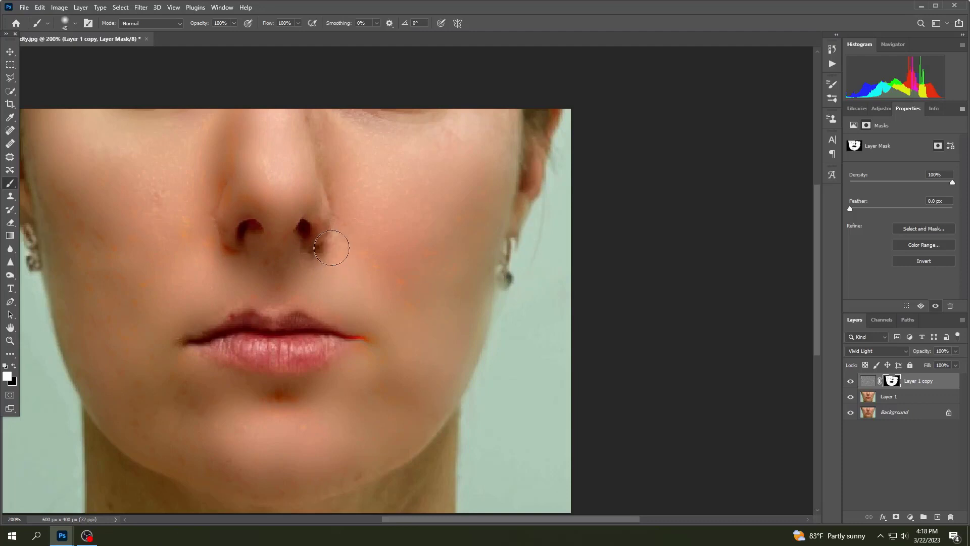
left_click(10, 52)
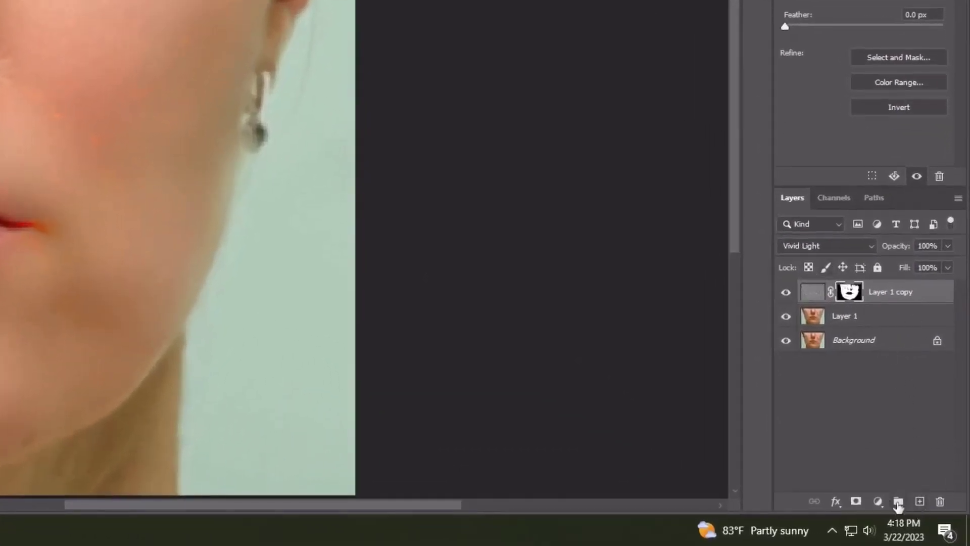
Place the merged image on a new layer using Apply Image with Multiply blending at 100% opacity, and merge all layers
left_click(919, 502)
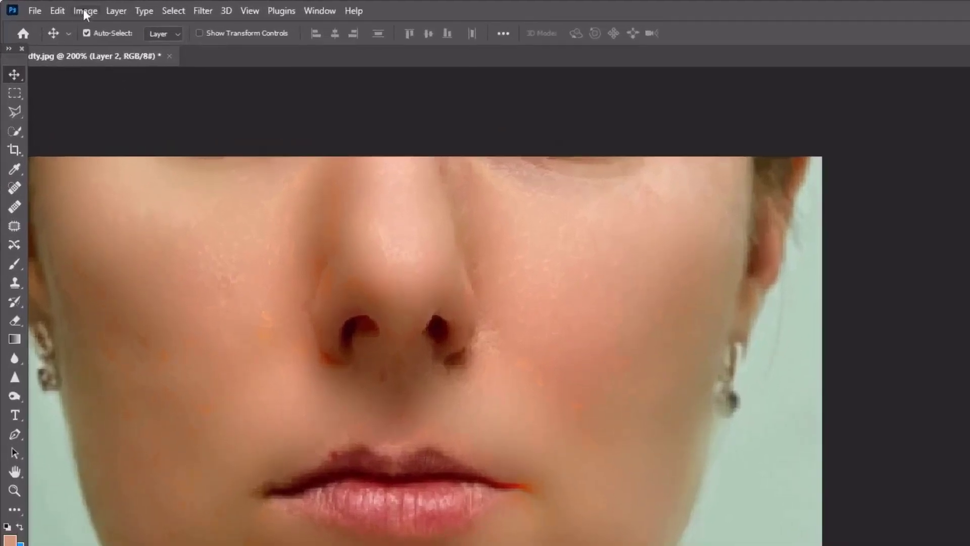
left_click(86, 10)
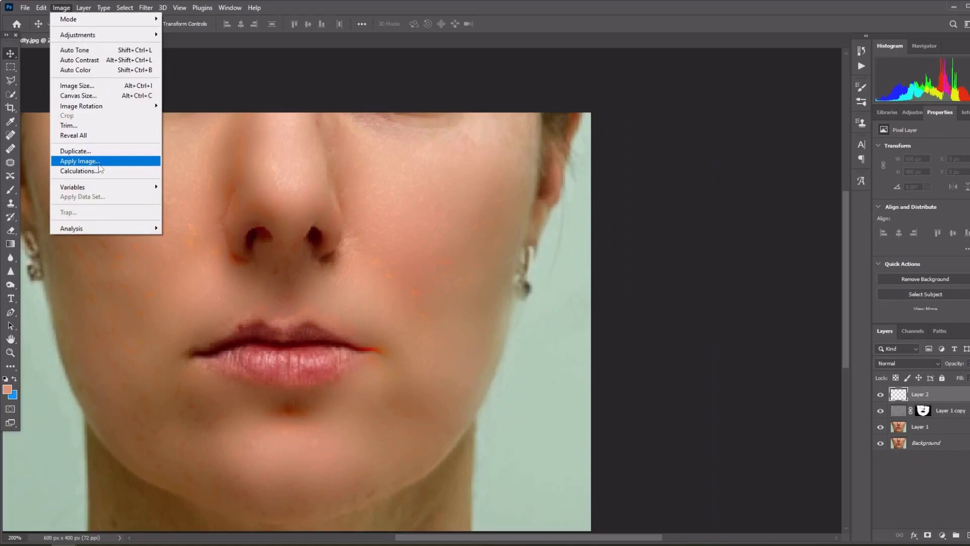
left_click(96, 225)
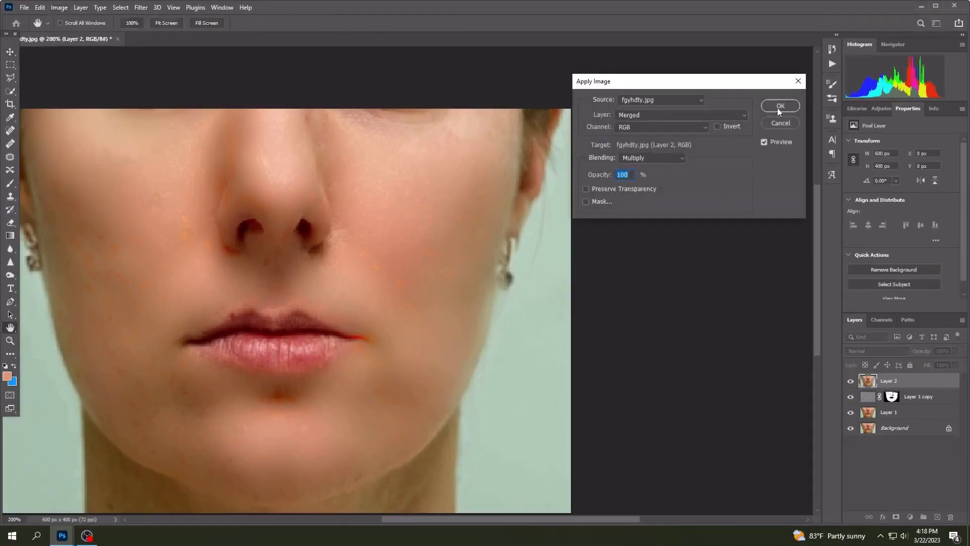
left_click(778, 106)
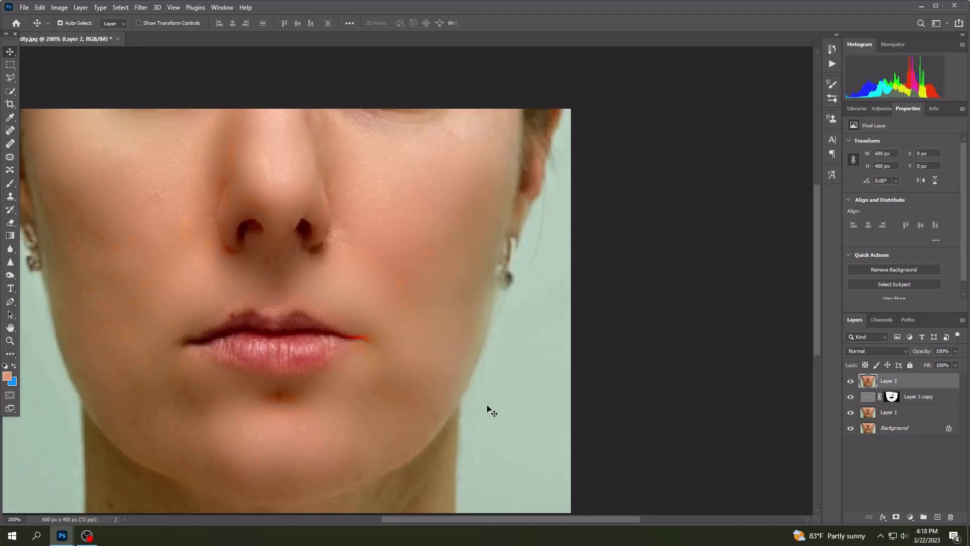
key("ctrl")
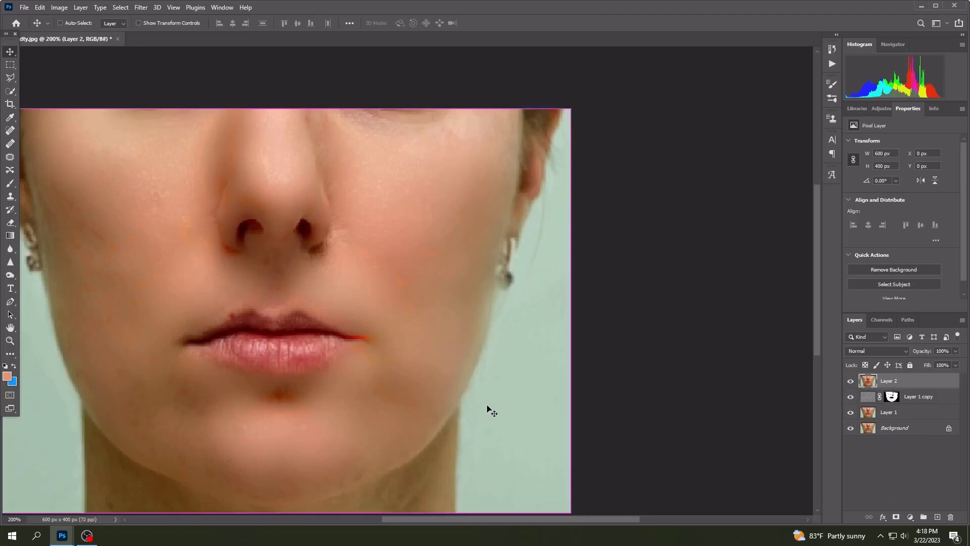
key("ctrl+shift+e")
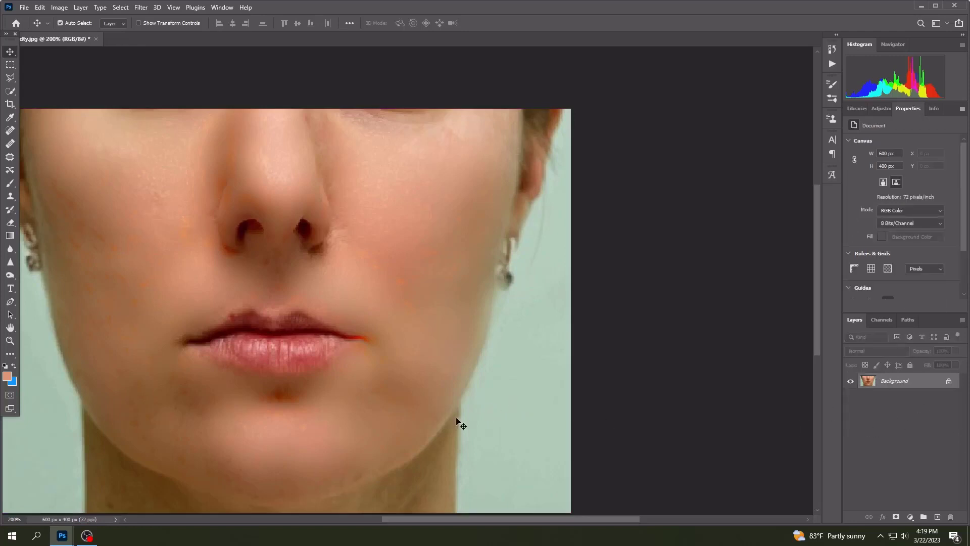
Open the SkinFiner filter and expand its skin color mask by sampling the skin below and beside the mouth
left_click_drag(354, 316, 395, 287)
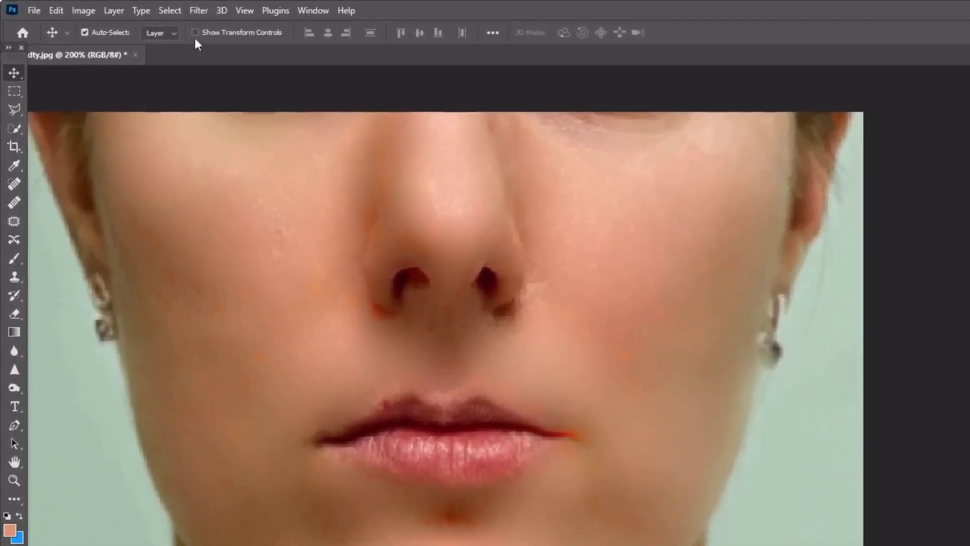
left_click(198, 12)
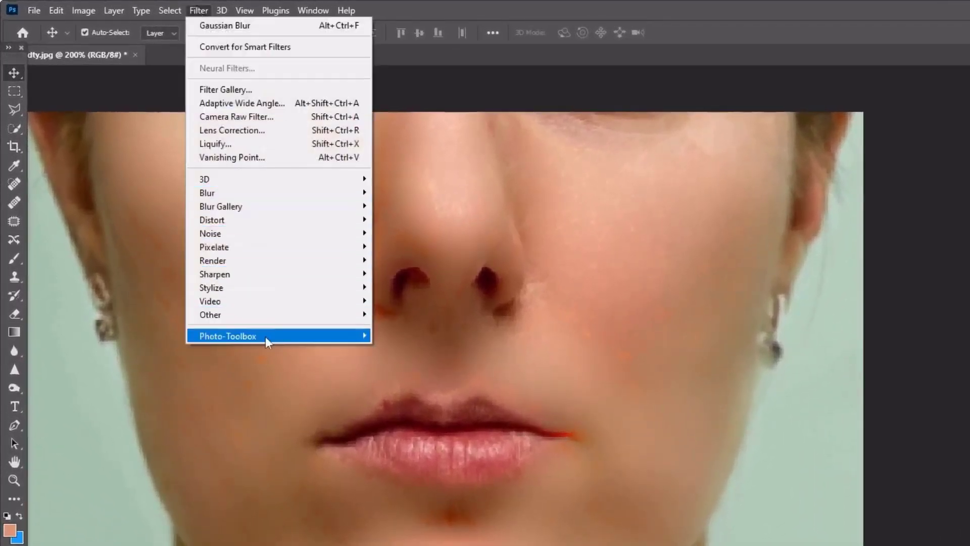
mouse_move(266, 336)
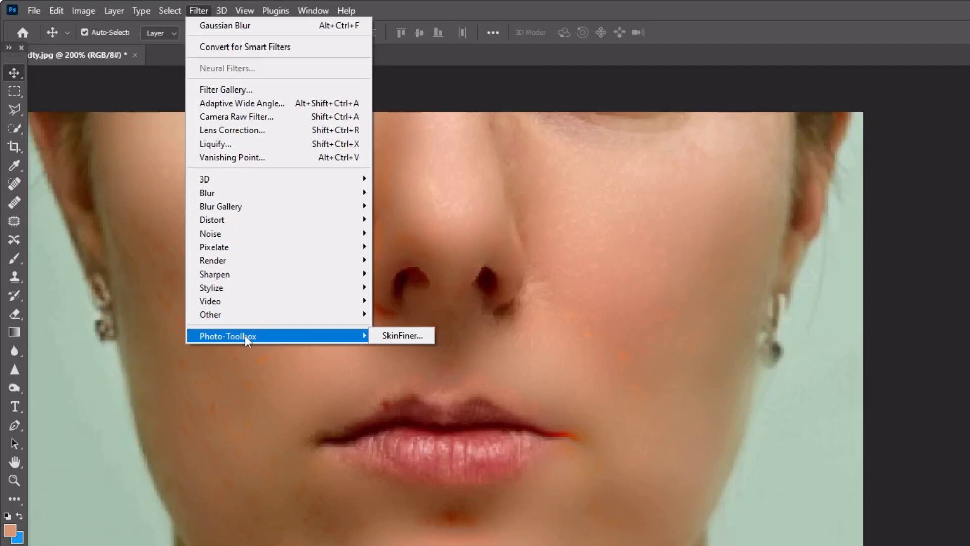
left_click(400, 335)
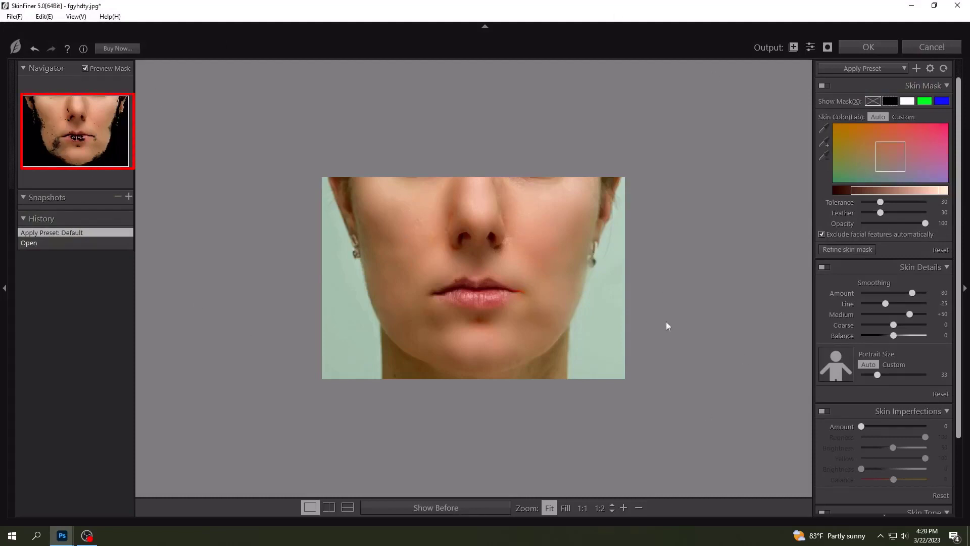
left_click(823, 146)
left_click(455, 334)
left_click(426, 292)
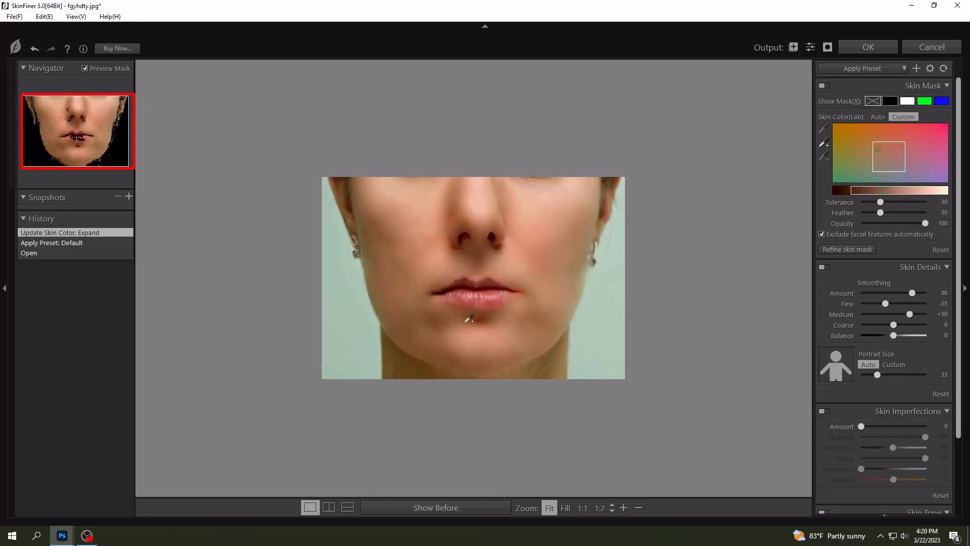